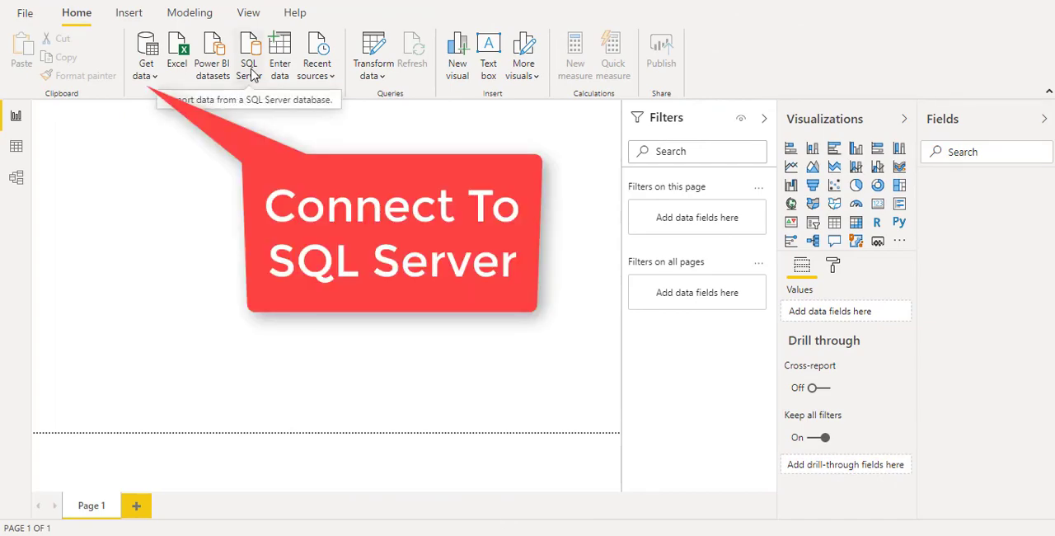
# Start a SQL Server database connection and enter AHM\SQLEXPRESS as the server.
pyautogui.click(248, 69)
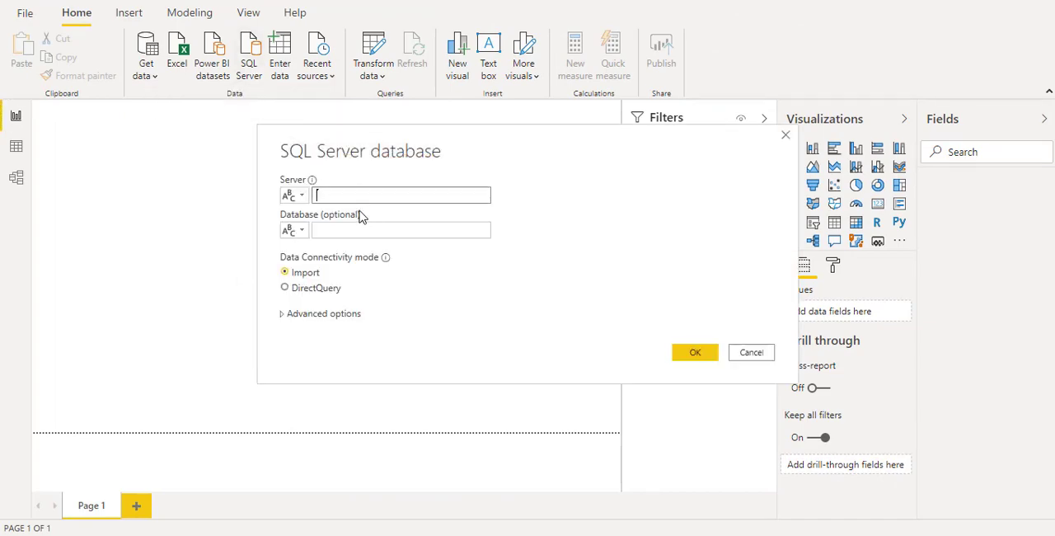
pyautogui.click(342, 196)
pyautogui.write('AHM\\SQLEXPRESS')
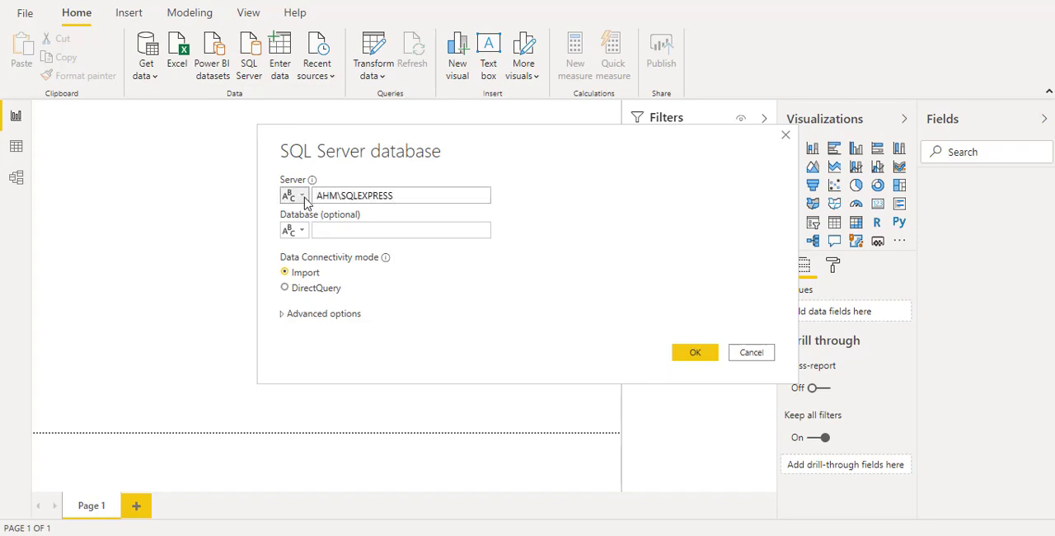
# Create a new parameter for the connection's server and name it Server Name.
pyautogui.click(298, 196)
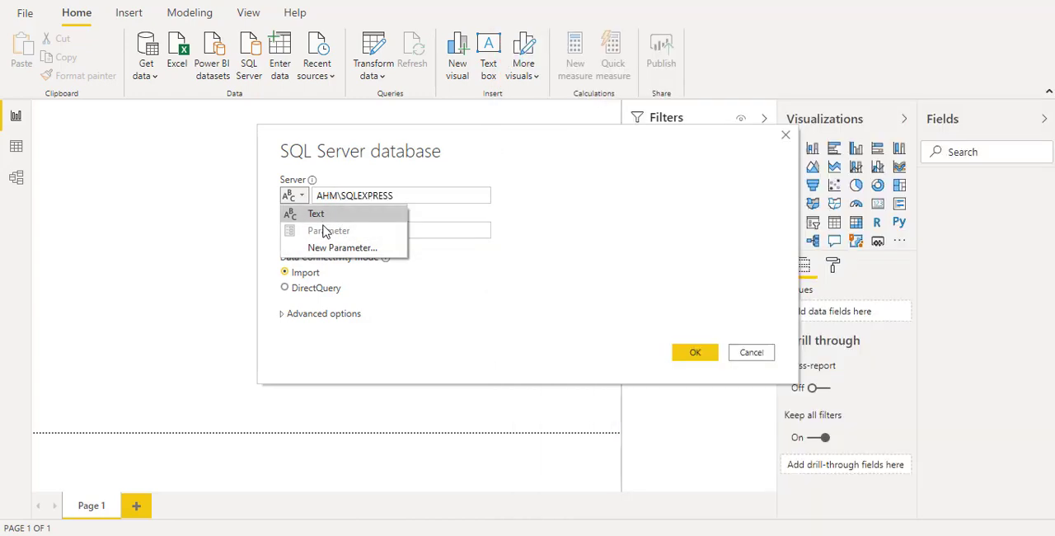
pyautogui.click(329, 248)
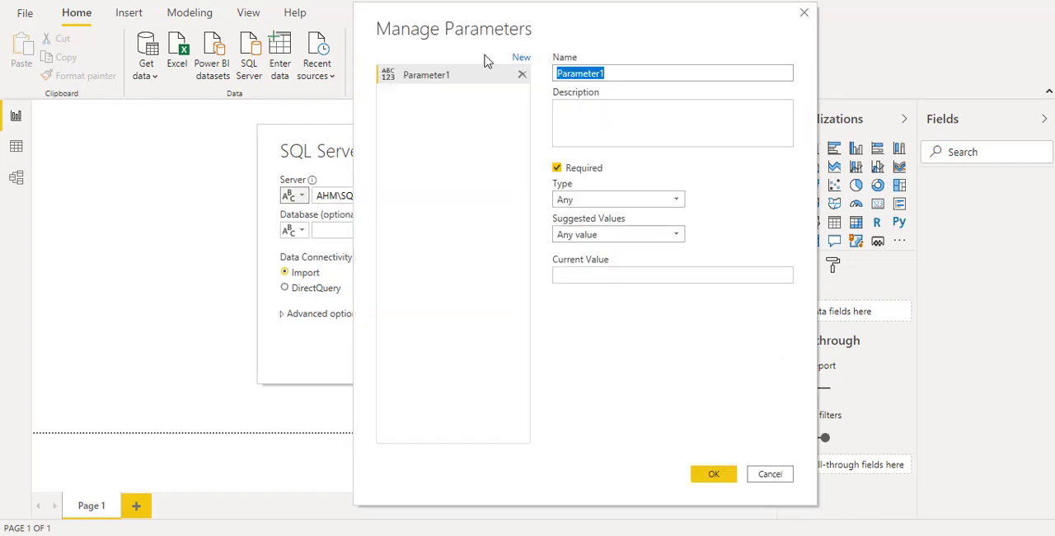
pyautogui.write('Se')
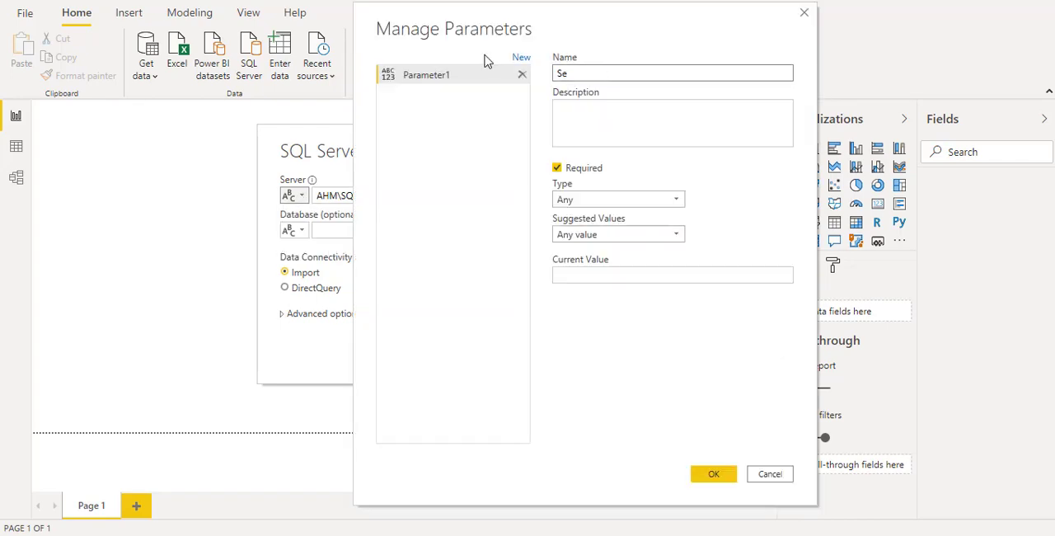
pyautogui.write('rver NAme')
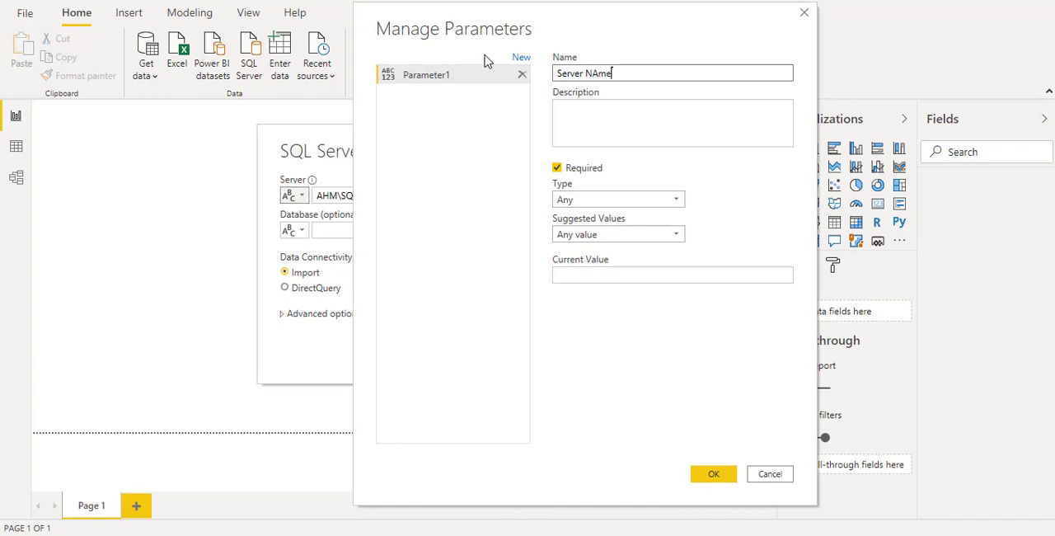
pyautogui.press('Left')
pyautogui.press('Left')
pyautogui.press('BackSpace')
pyautogui.write('a')
pyautogui.press('BackSpace')
pyautogui.write('a')
pyautogui.click(606, 123)
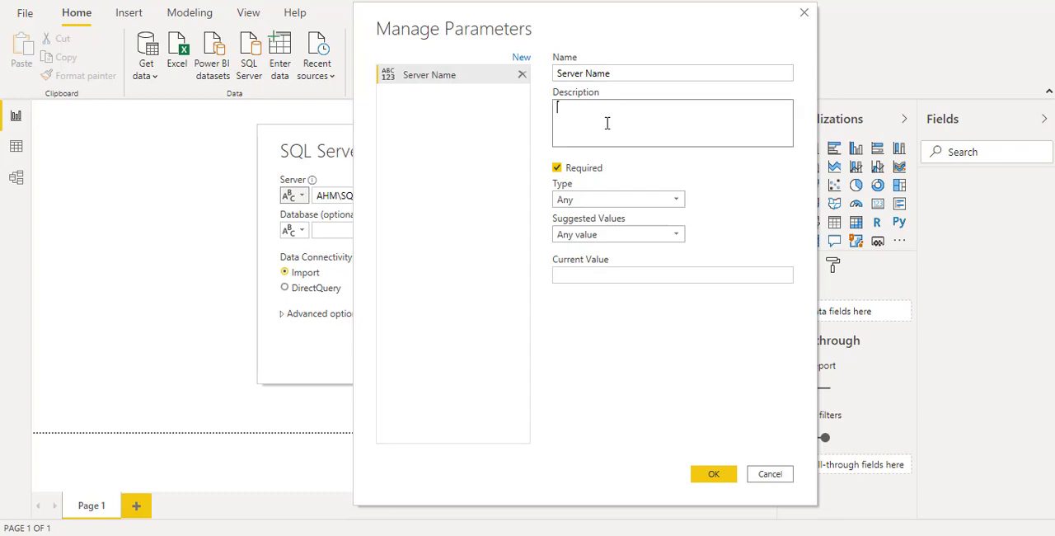
# Set the Server Name parameter's type to Text and its current value to AHM\SQLEXPRESS, and save it.
pyautogui.click(611, 200)
pyautogui.click(588, 325)
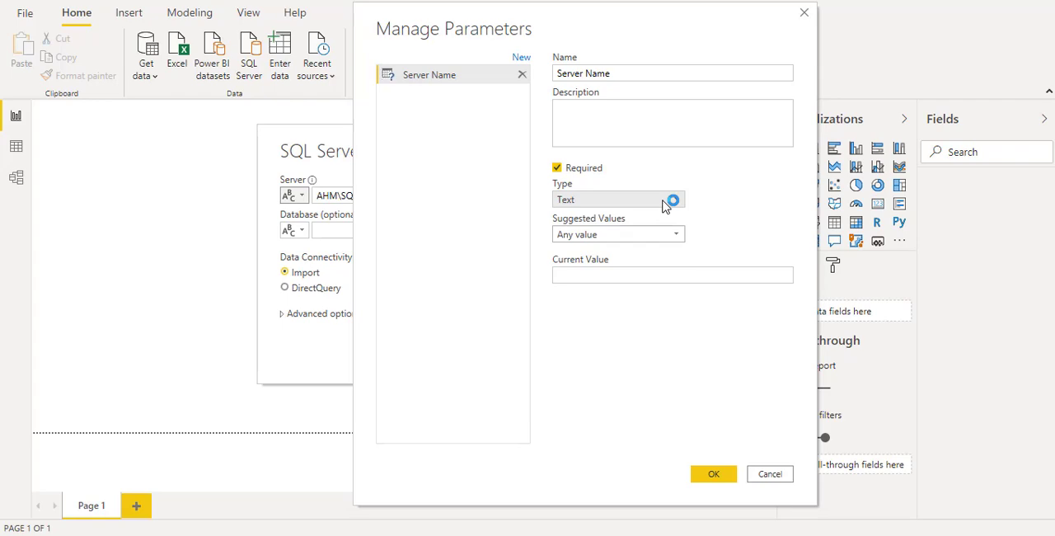
pyautogui.click(602, 273)
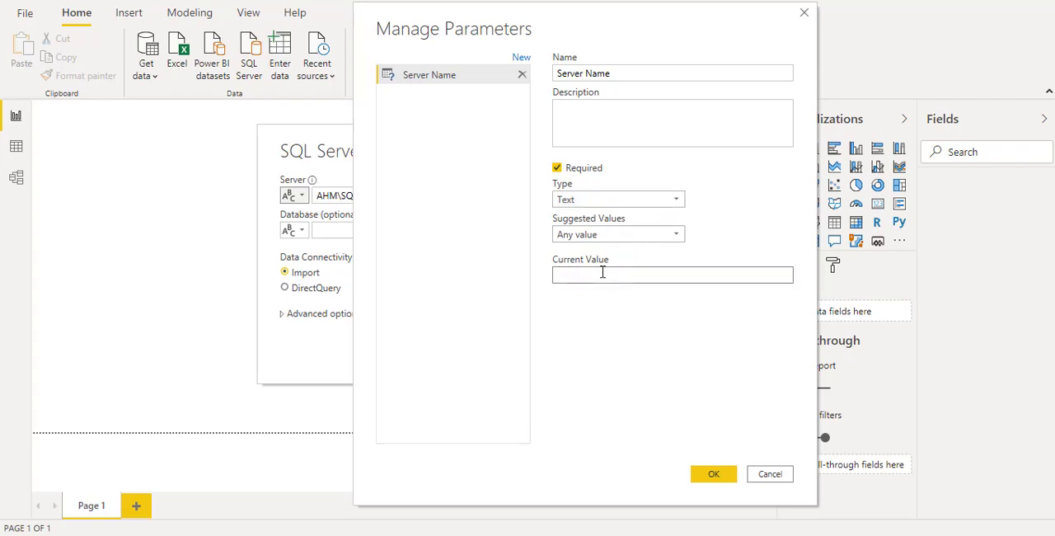
pyautogui.write('AHM\\SQLEXPRESS')
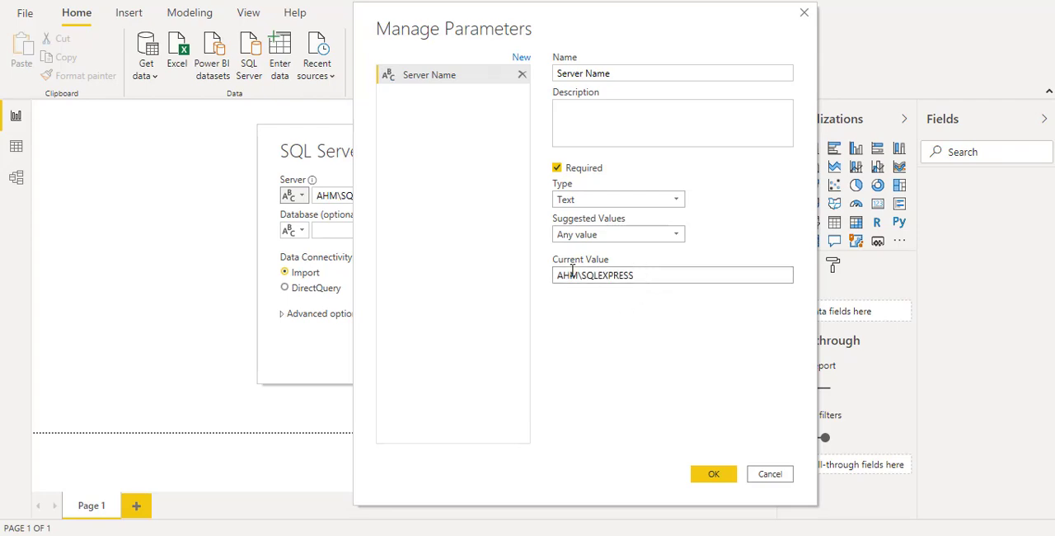
pyautogui.moveTo(652, 276); pyautogui.dragTo(502, 273)
pyautogui.click(710, 473)
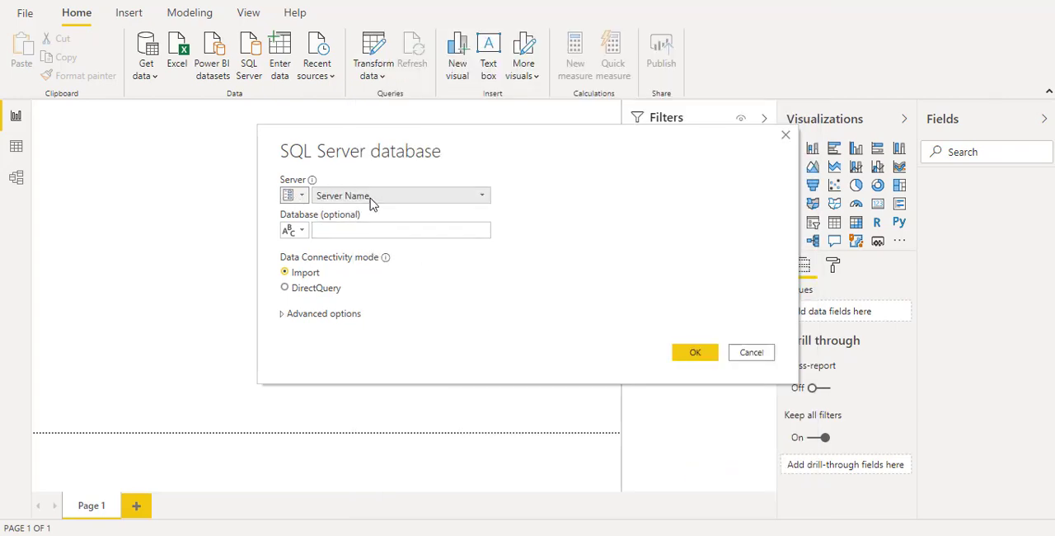
# Connect in Import mode using the Server Name parameter as the server, leaving the database blank.
pyautogui.click(348, 231)
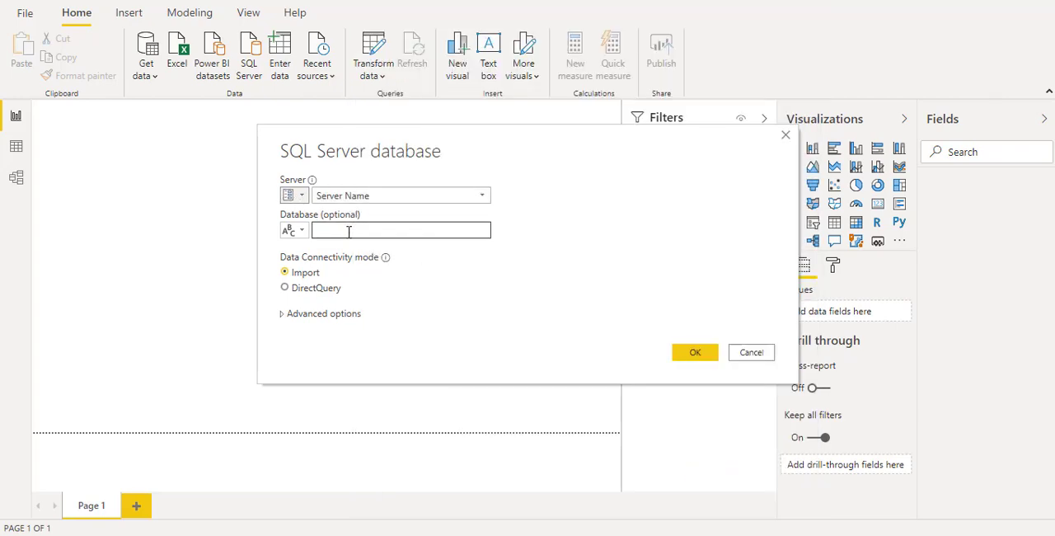
pyautogui.click(304, 231)
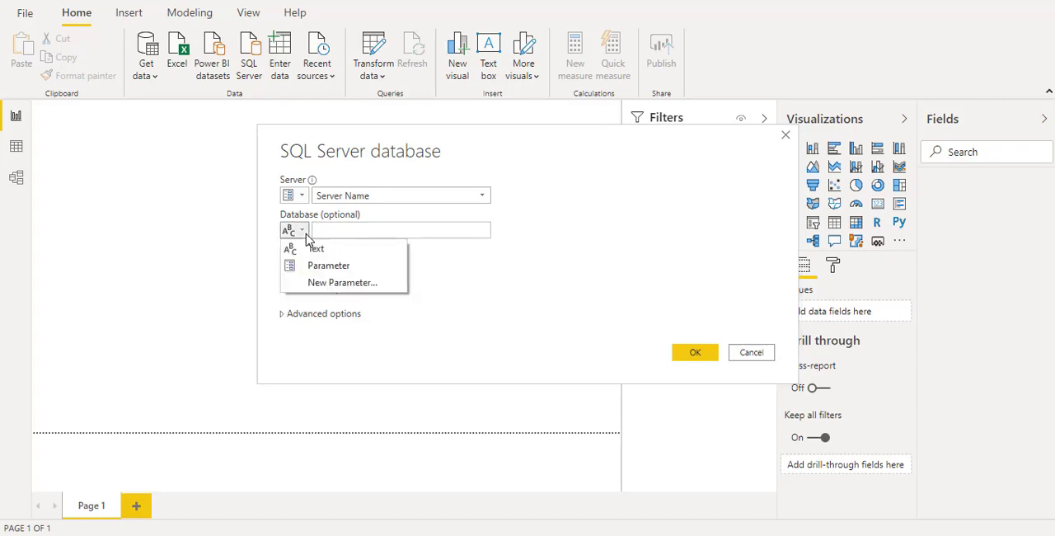
pyautogui.click(379, 248)
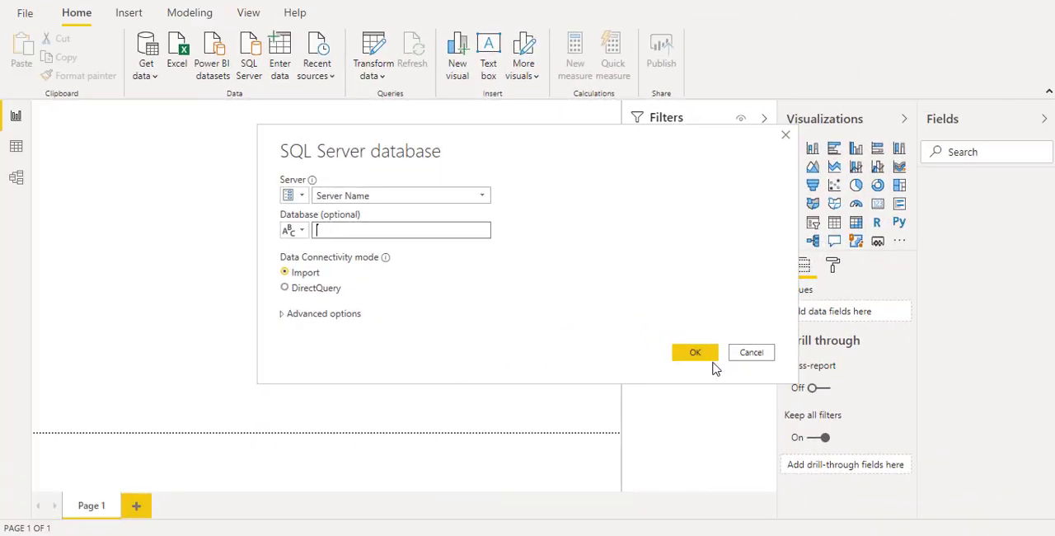
pyautogui.click(702, 358)
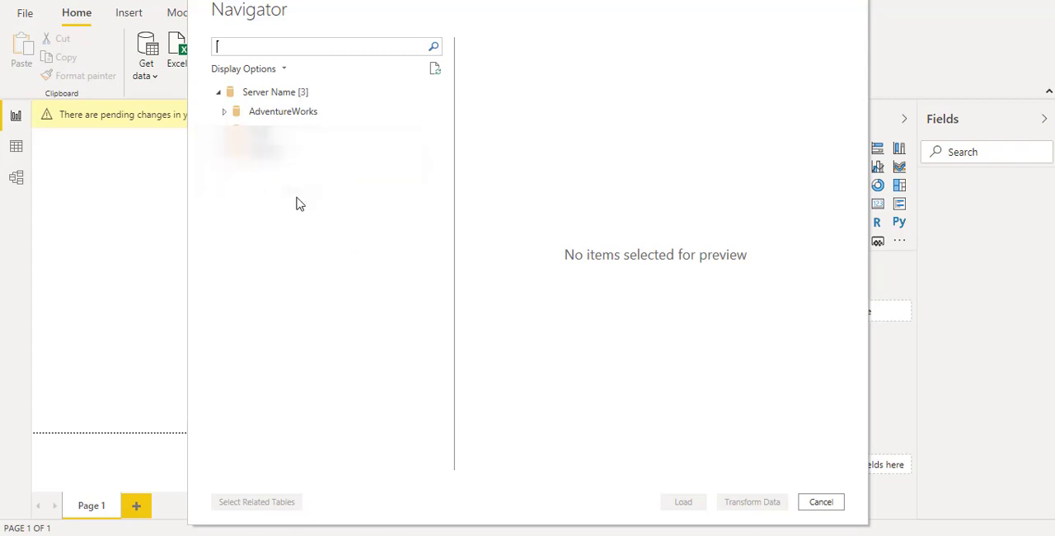
# Select the AdventureWorks Sample-CSV table in the AdventureWorks database and load it for transformation in Power Query.
pyautogui.click(223, 113)
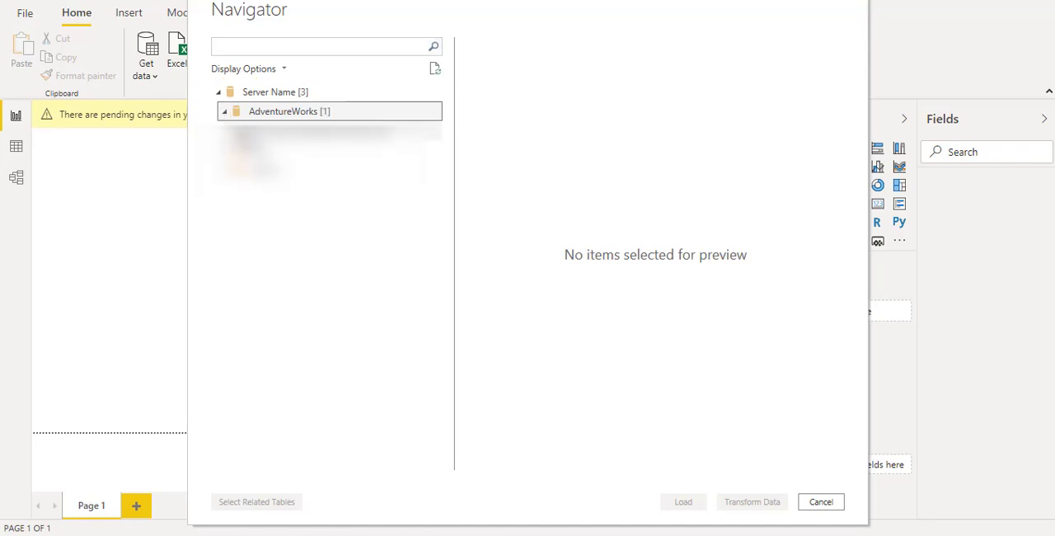
pyautogui.click(313, 130)
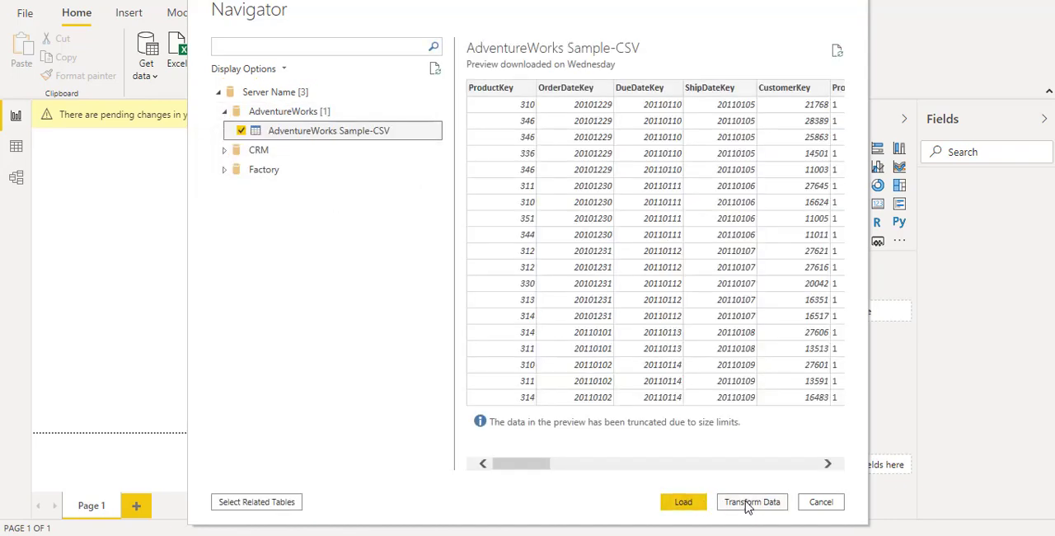
pyautogui.click(748, 505)
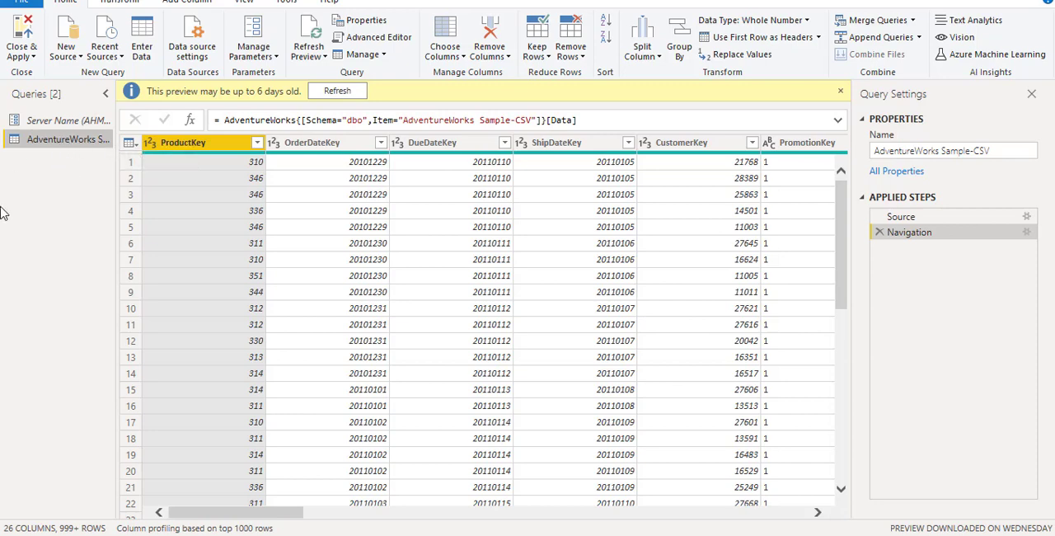
# Review the Server Name parameter and examine how the AdventureWorks Sample-CSV query's code references it as the source.
pyautogui.click(63, 121)
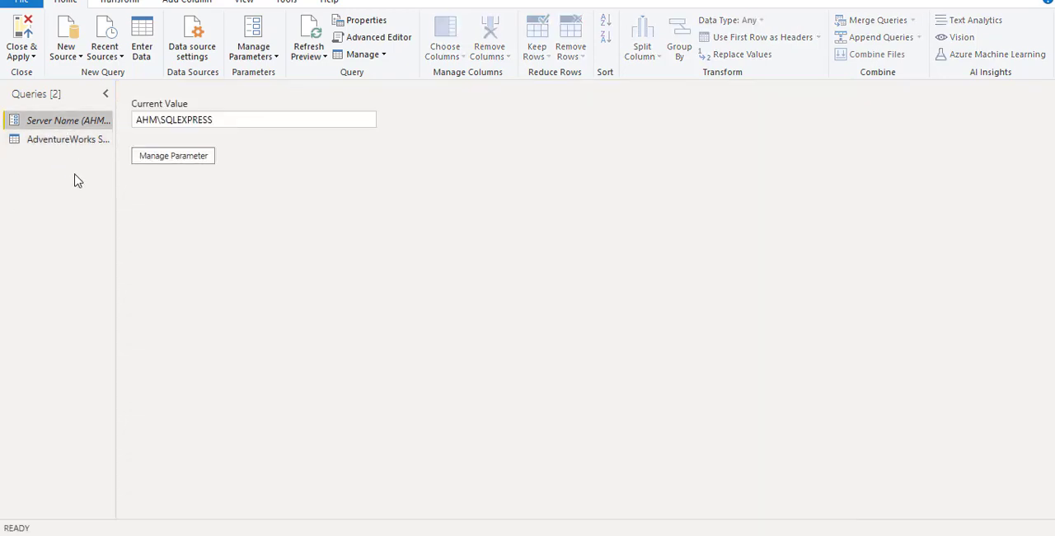
pyautogui.click(61, 139)
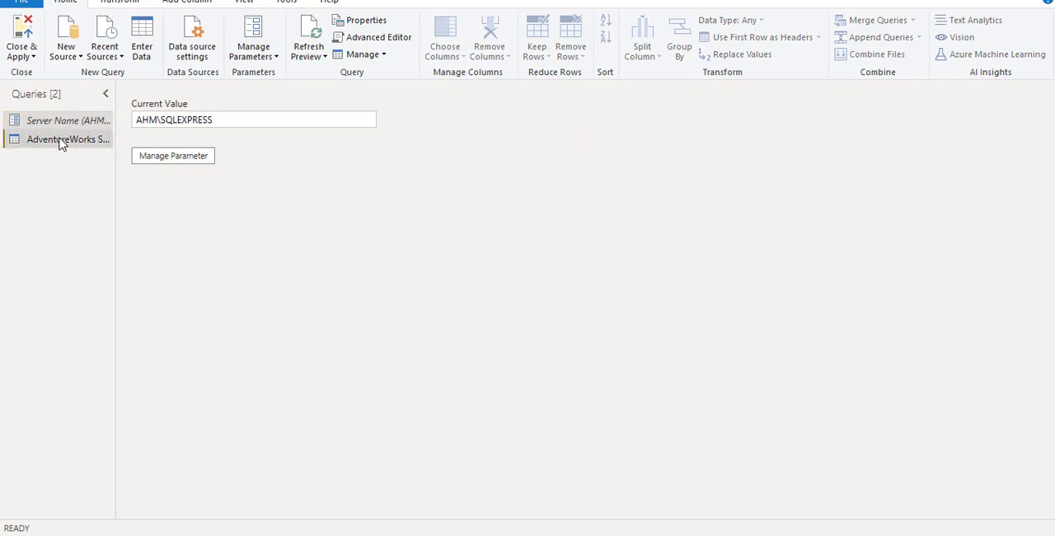
pyautogui.click(373, 37)
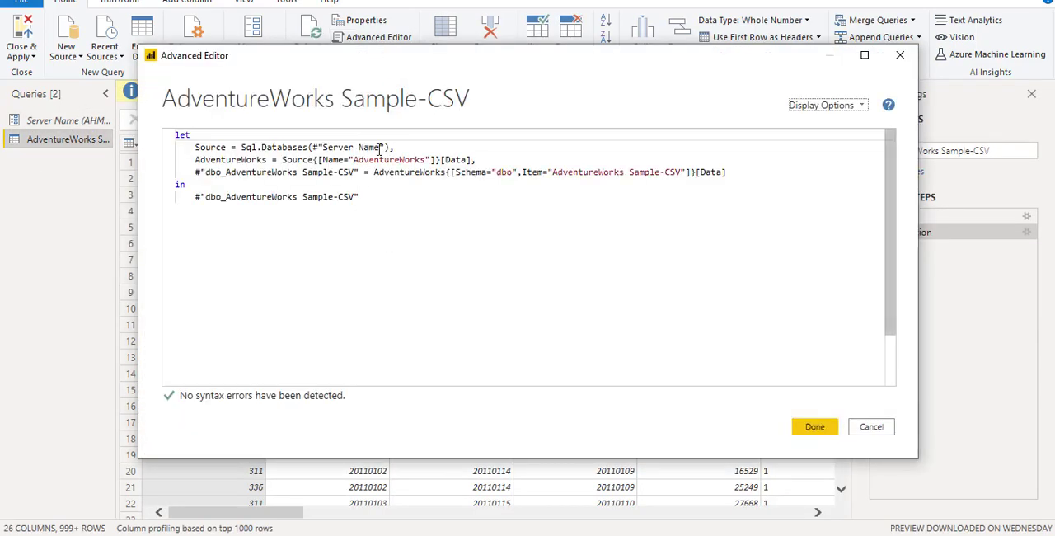
pyautogui.moveTo(445, 159); pyautogui.dragTo(333, 147)
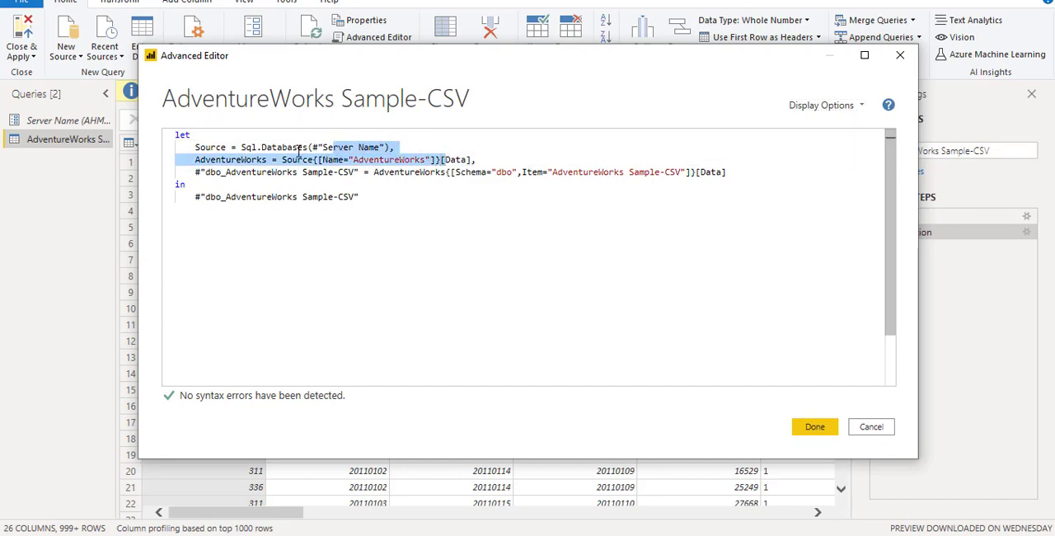
pyautogui.click(300, 147)
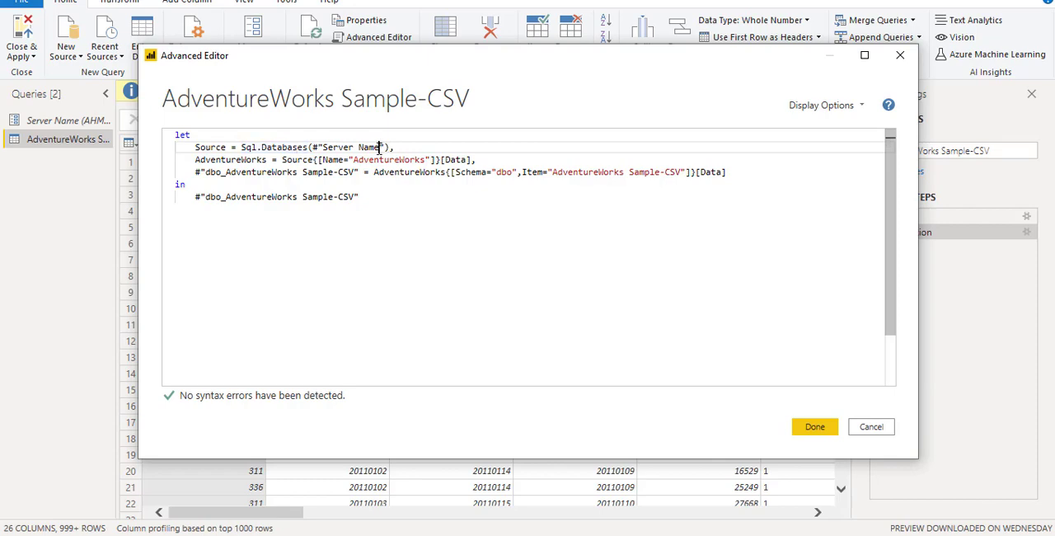
pyautogui.moveTo(379, 147); pyautogui.dragTo(322, 147)
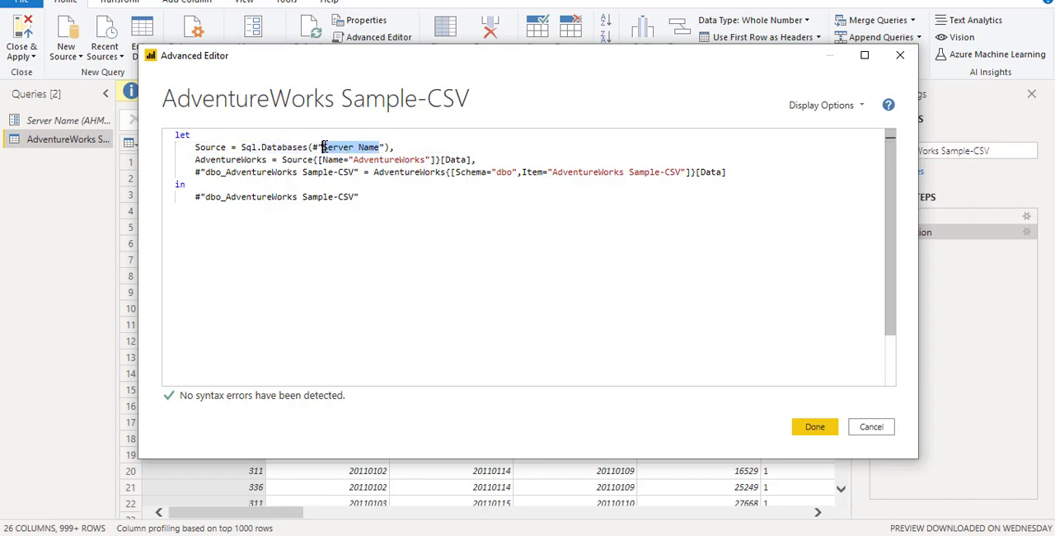
pyautogui.click(359, 200)
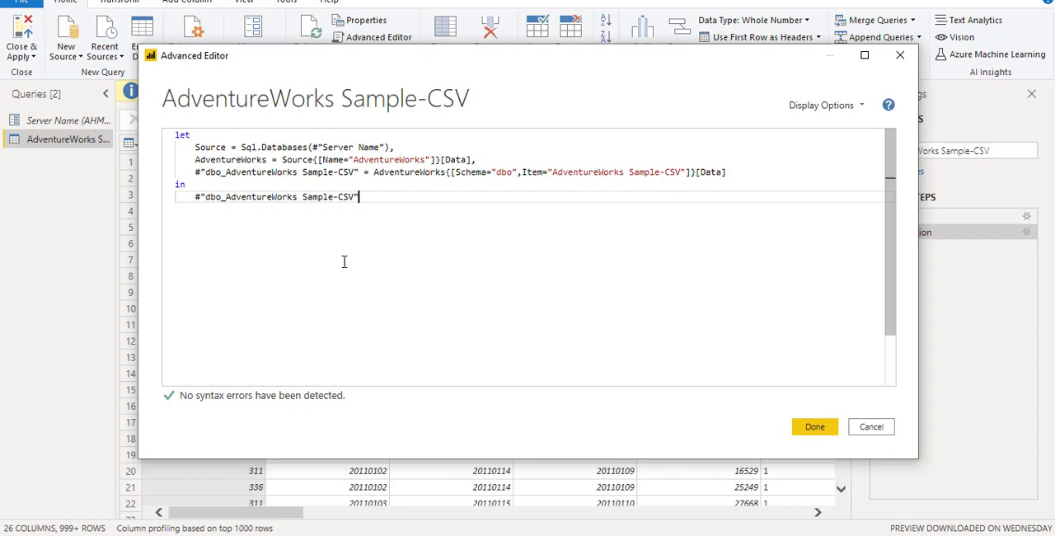
pyautogui.click(823, 427)
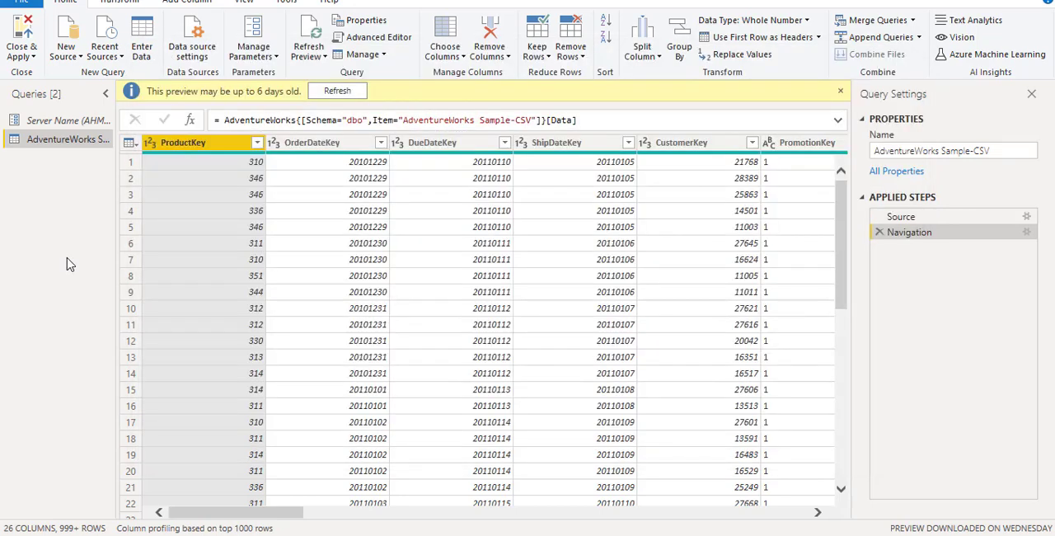
# Apply the queries to load the data into the report, and dismiss the data source settings.
pyautogui.click(22, 33)
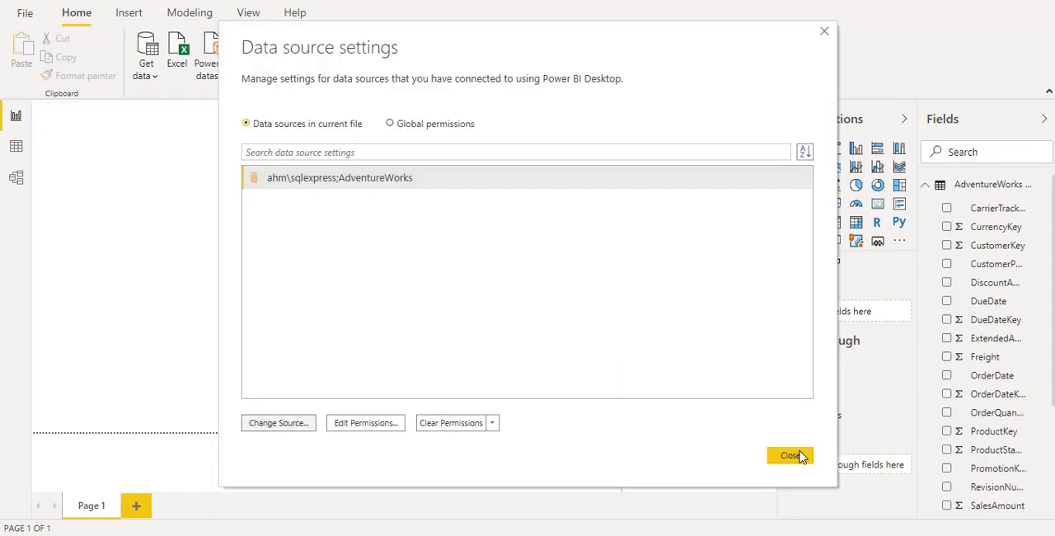
pyautogui.click(795, 455)
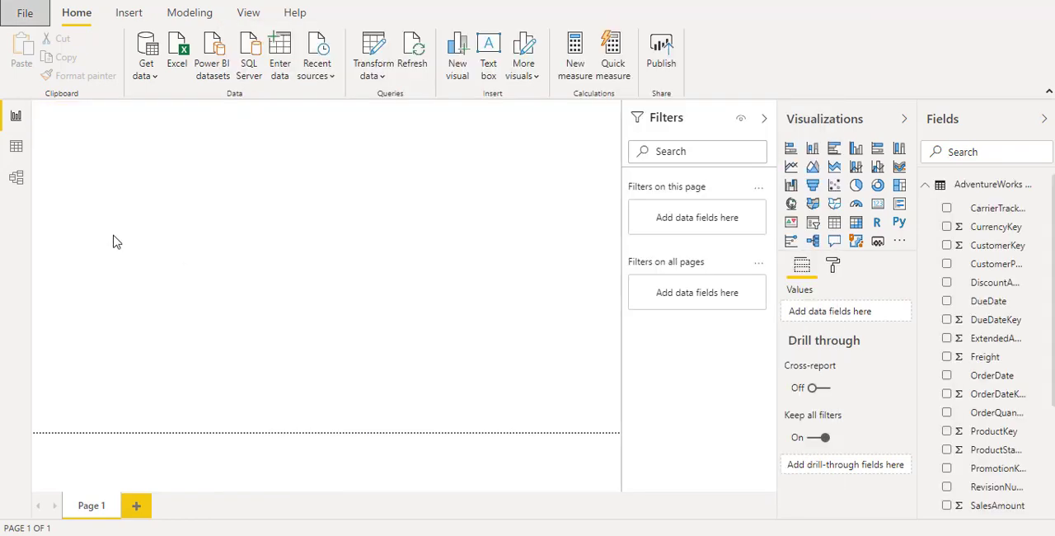
# Export the report as a Power BI template with the description "This is Dynamic SQL Server Datasource".
pyautogui.click(27, 19)
pyautogui.click(41, 198)
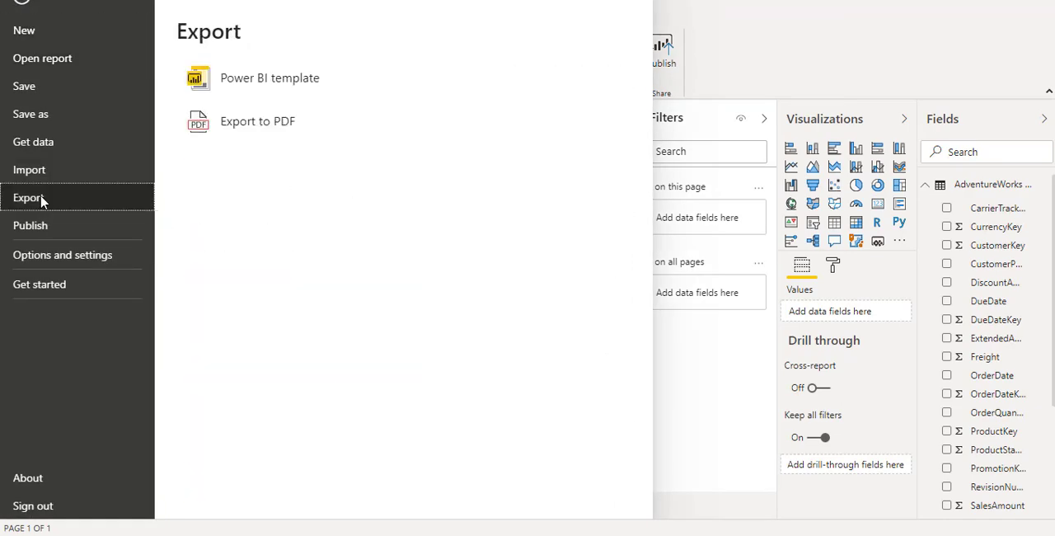
pyautogui.click(280, 82)
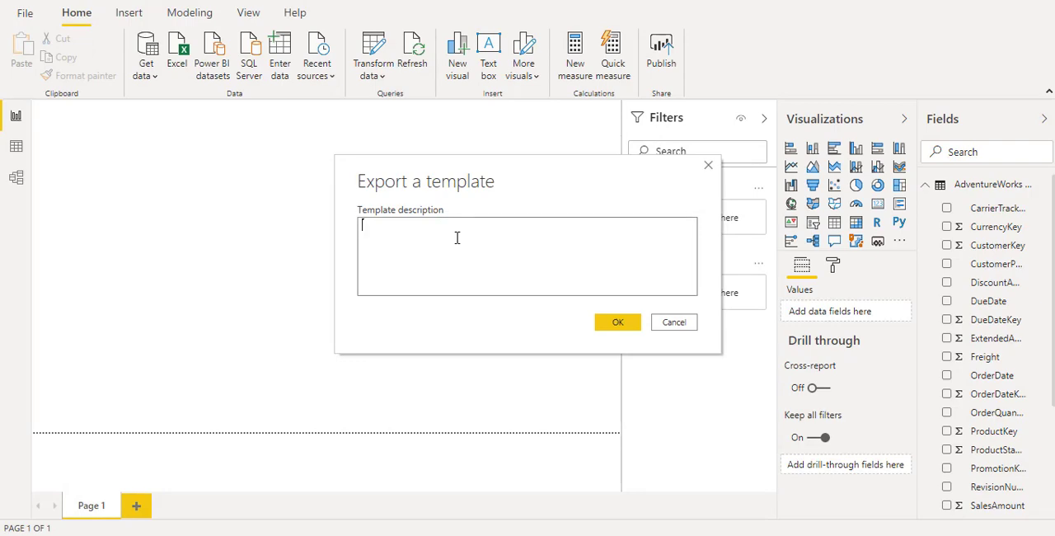
pyautogui.write('This is Dynamic SQL Server Datasource')
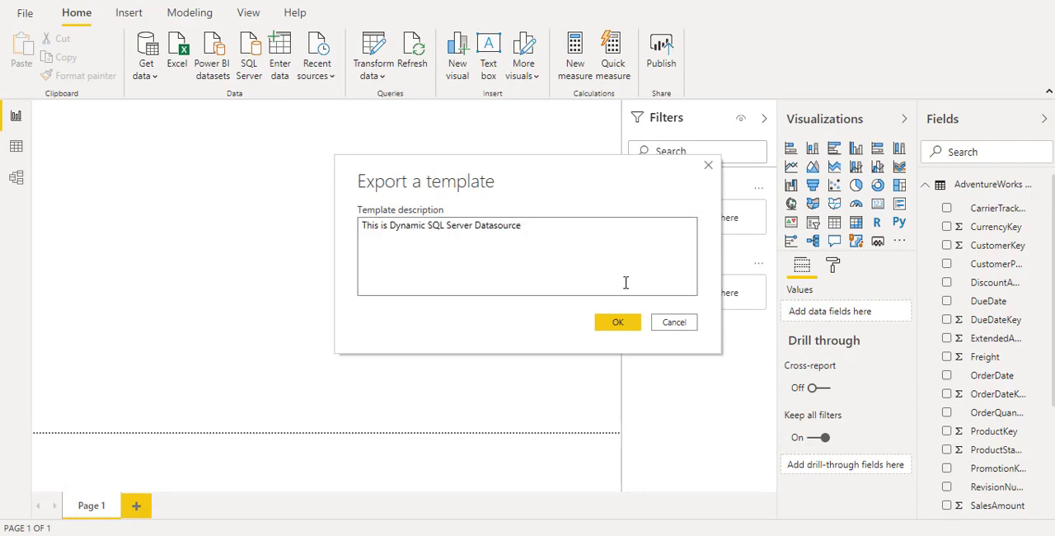
pyautogui.click(631, 321)
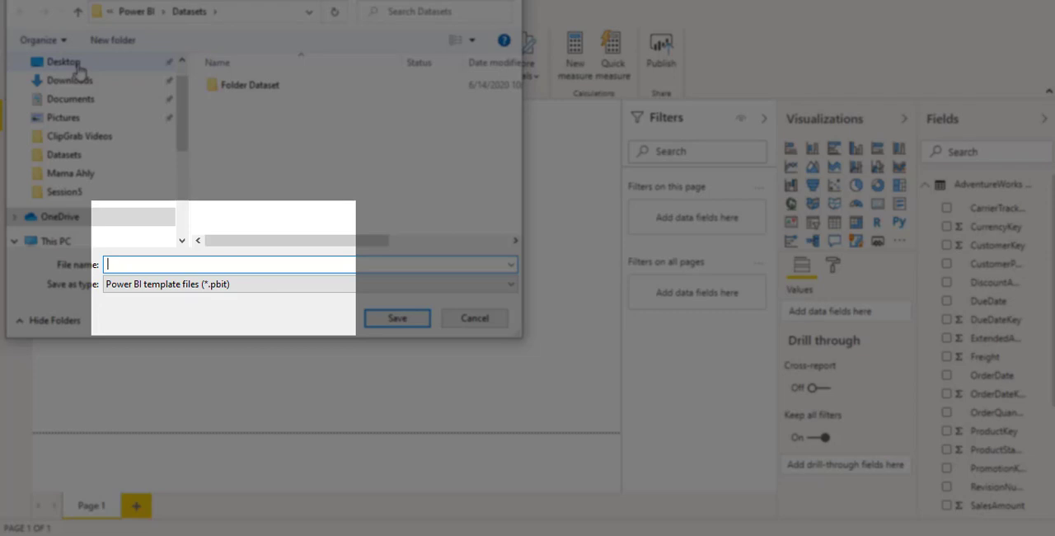
# Save the template file to the Desktop under the name SQL Parameter.
pyautogui.click(70, 63)
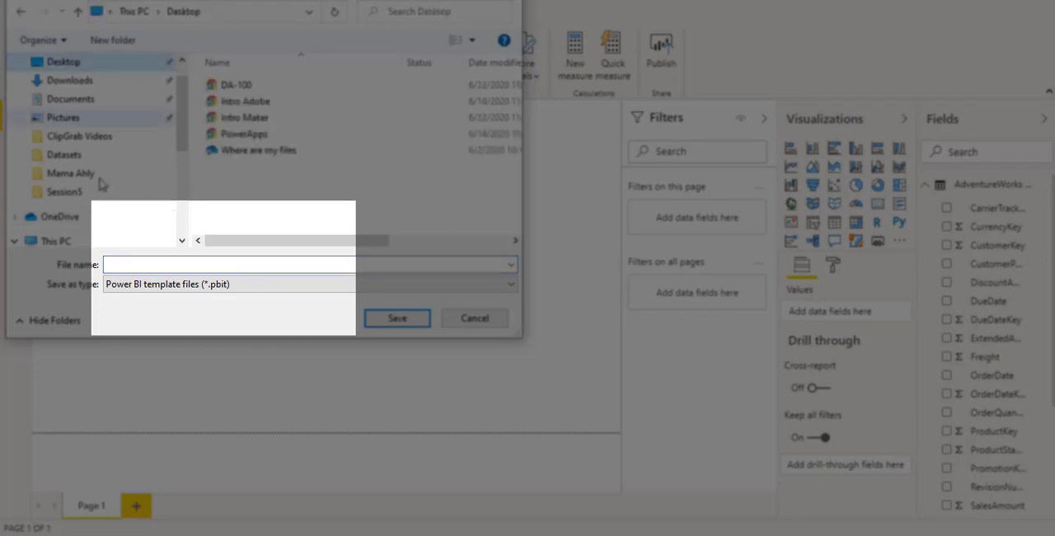
pyautogui.click(152, 261)
pyautogui.write('SQL Parameter')
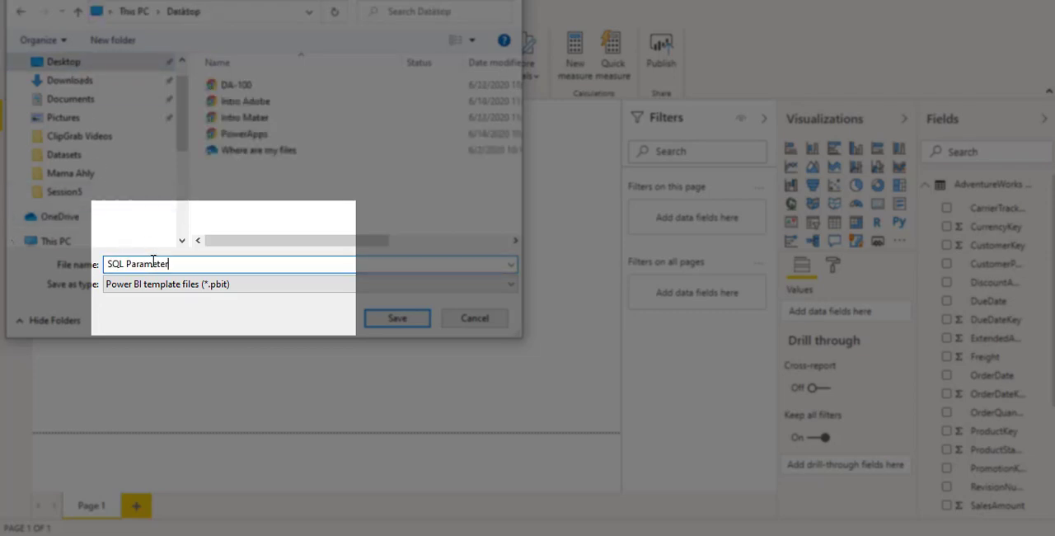
pyautogui.press('Return')
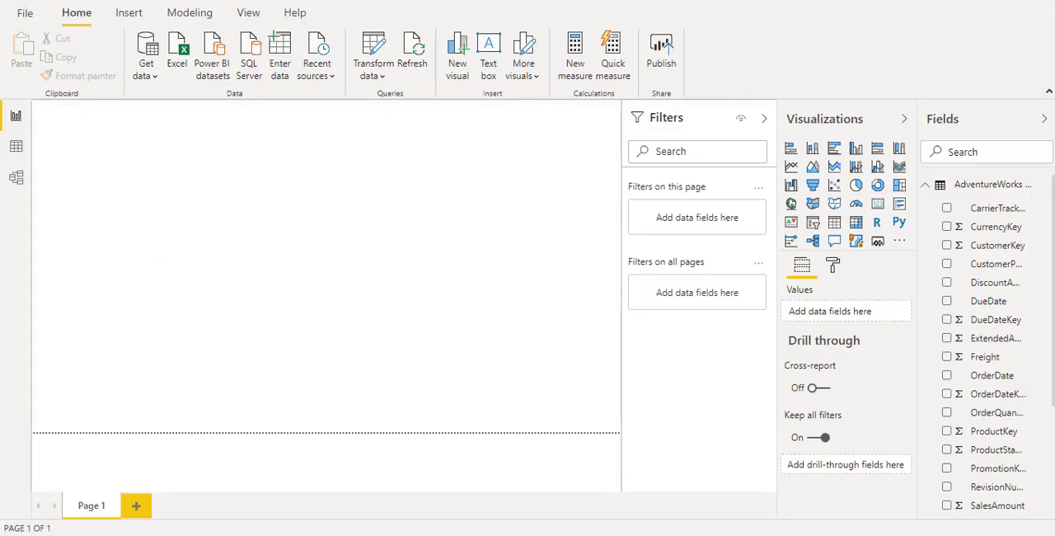
# Close the report without saving its changes and open the SQL Parameter template from the desktop.
pyautogui.click(1046, 2)
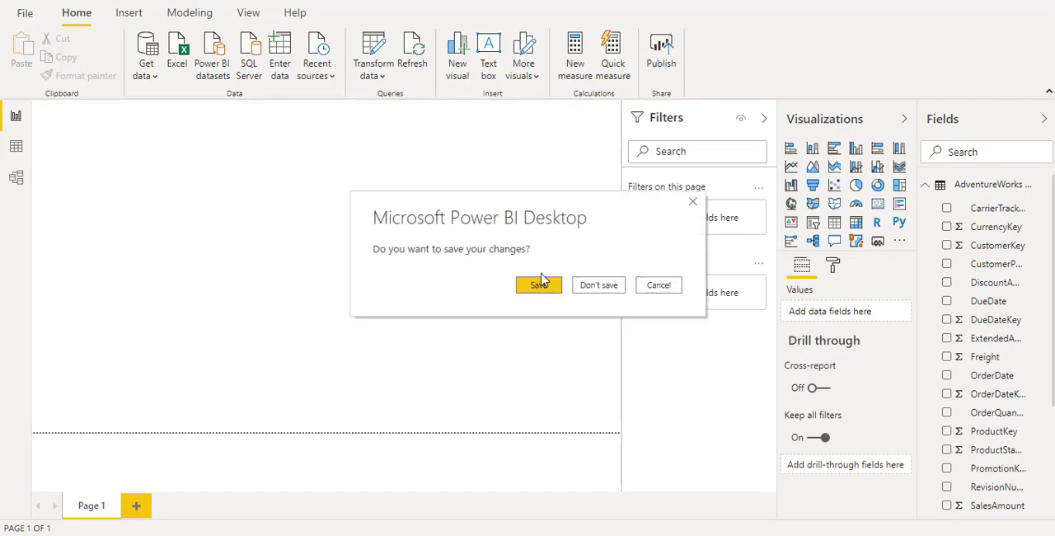
pyautogui.click(601, 286)
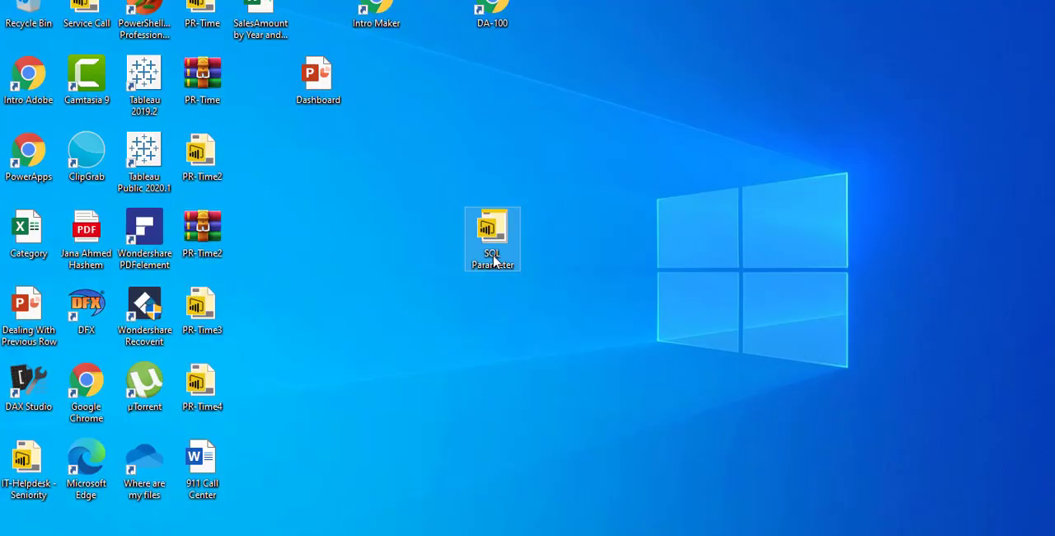
pyautogui.doubleClick(492, 239)
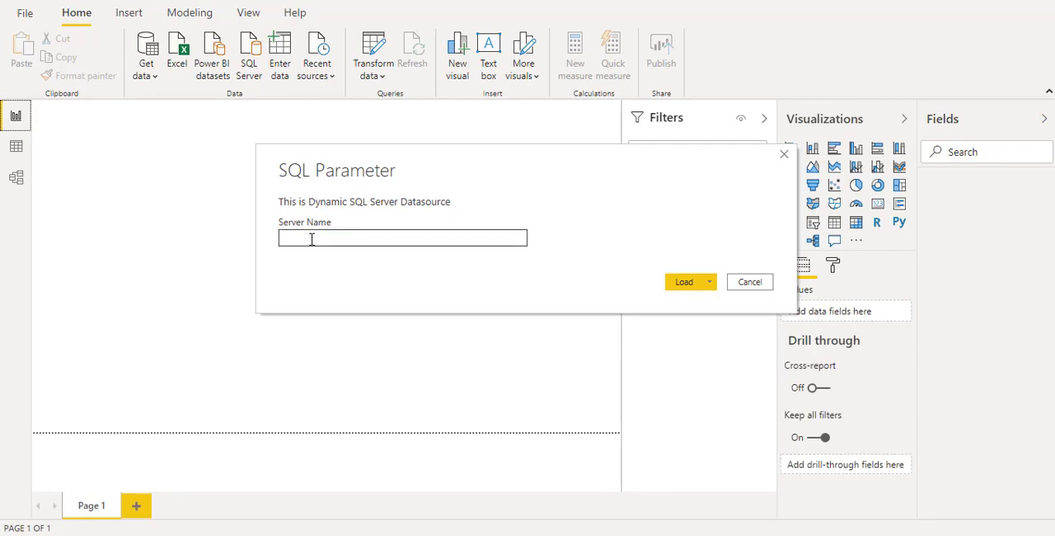
# Fill in the server name requested by the SQL Parameter template.
pyautogui.click(353, 238)
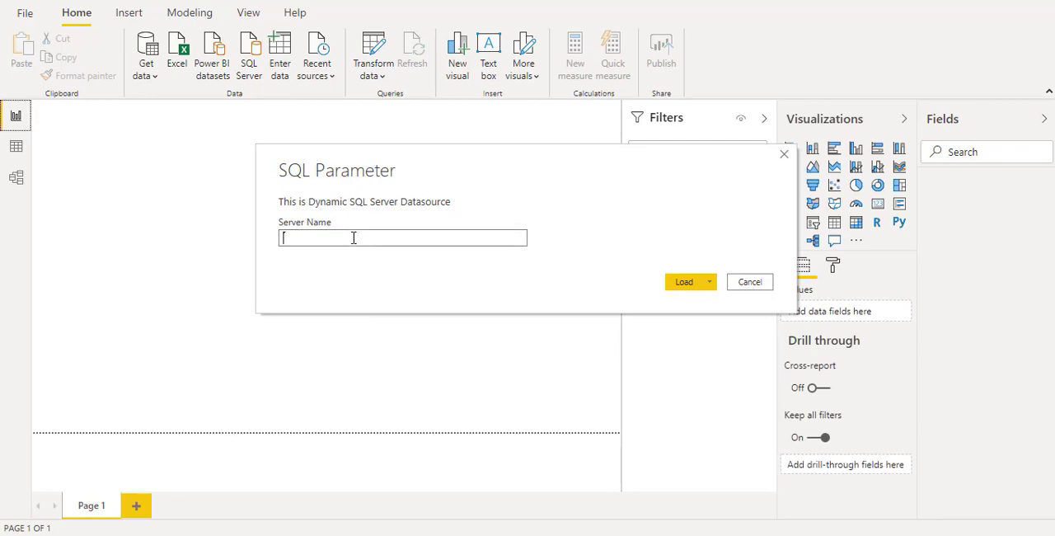